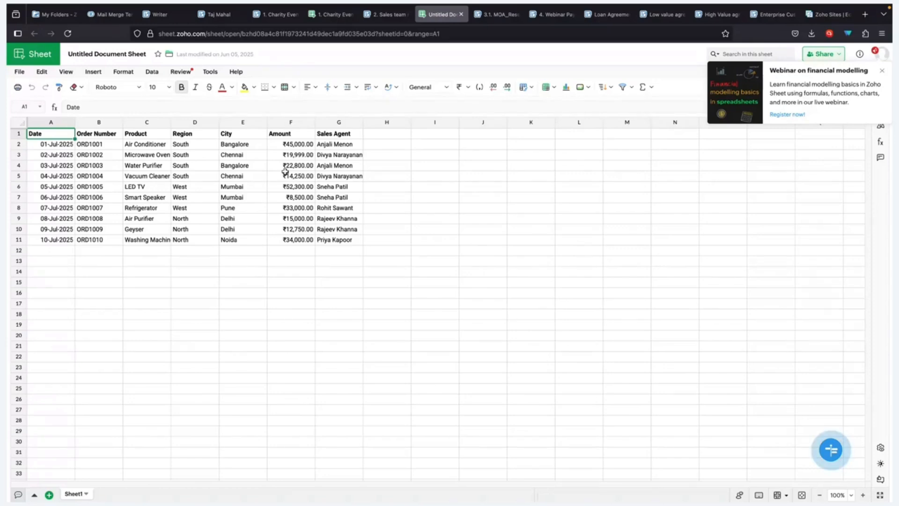
# Switch to the Sales team report template and review the grouping settings of the Grouped Region field in the region-wise table.
pyautogui.moveTo(384, 23)
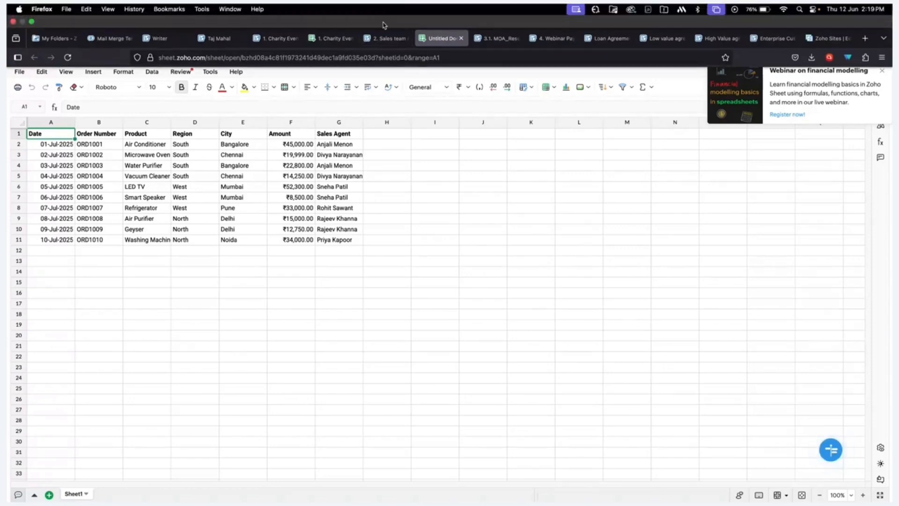
pyautogui.click(384, 41)
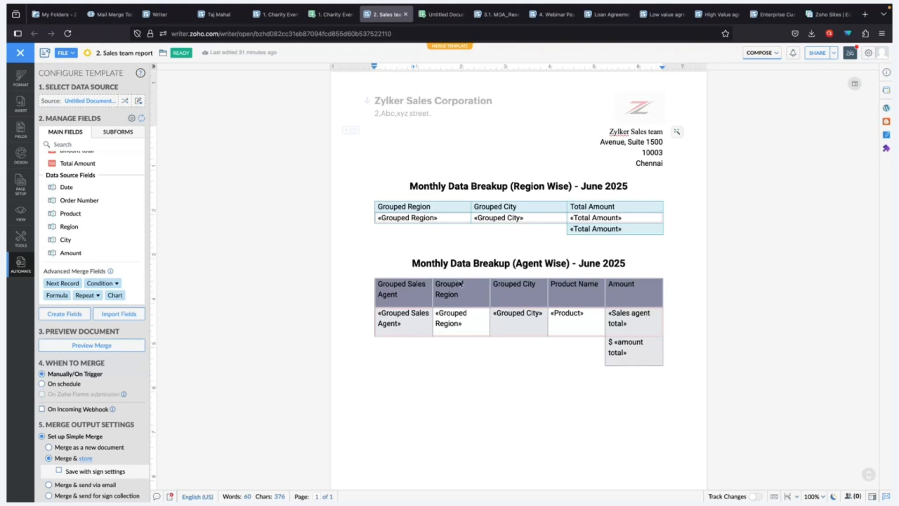
pyautogui.click(403, 218)
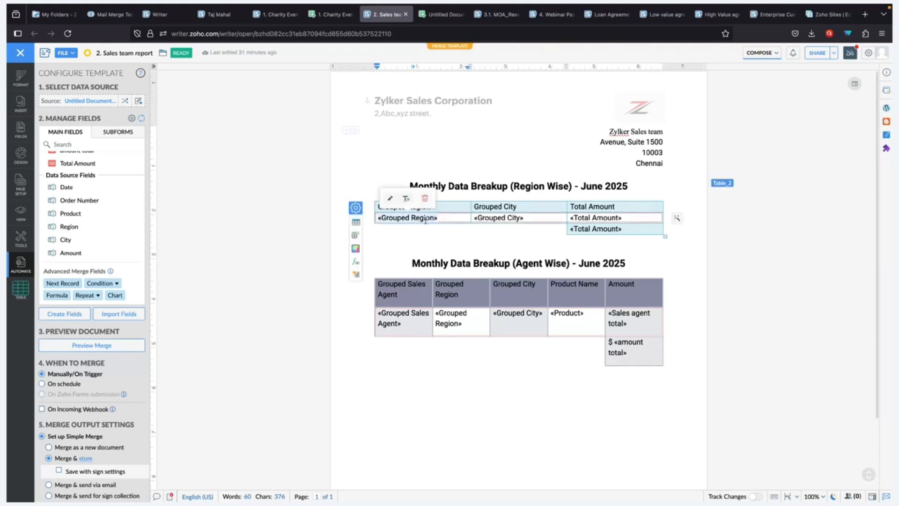
pyautogui.click(388, 200)
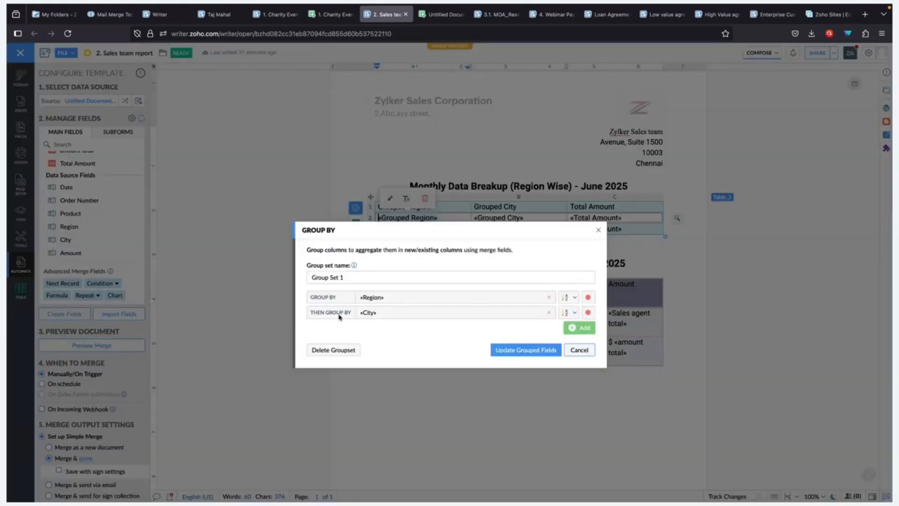
pyautogui.click(580, 351)
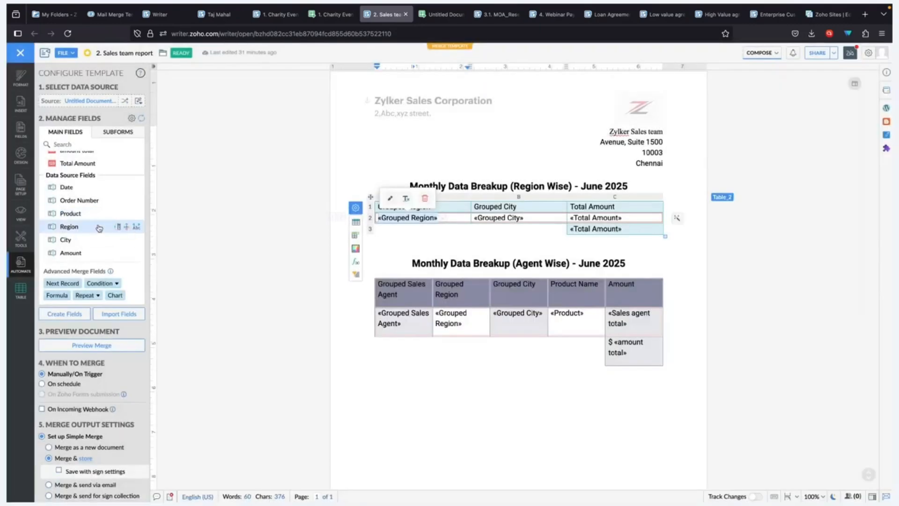
# Examine the Region field's Group by option and the fields of Group Set 1, and recheck the Grouped Region field's grouping settings.
pyautogui.scroll(2, 64, 229)
pyautogui.scroll(-2, 67, 227)
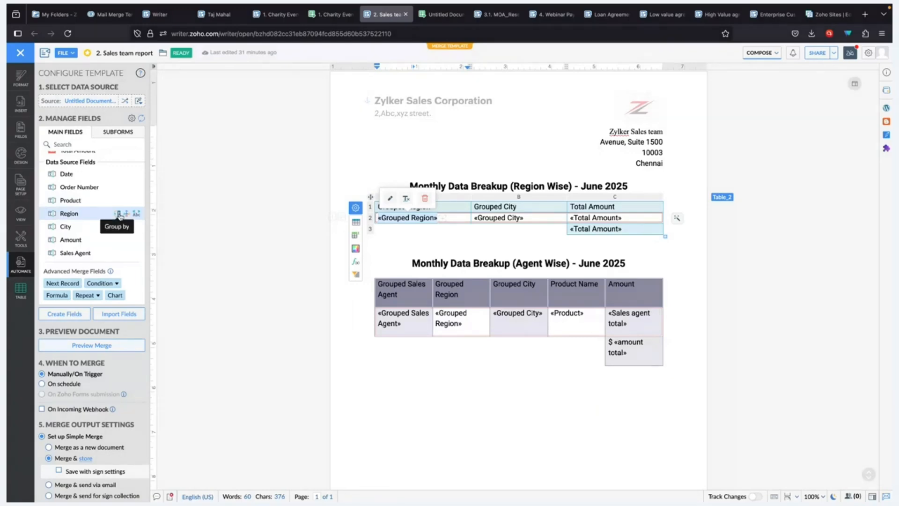
pyautogui.click(119, 215)
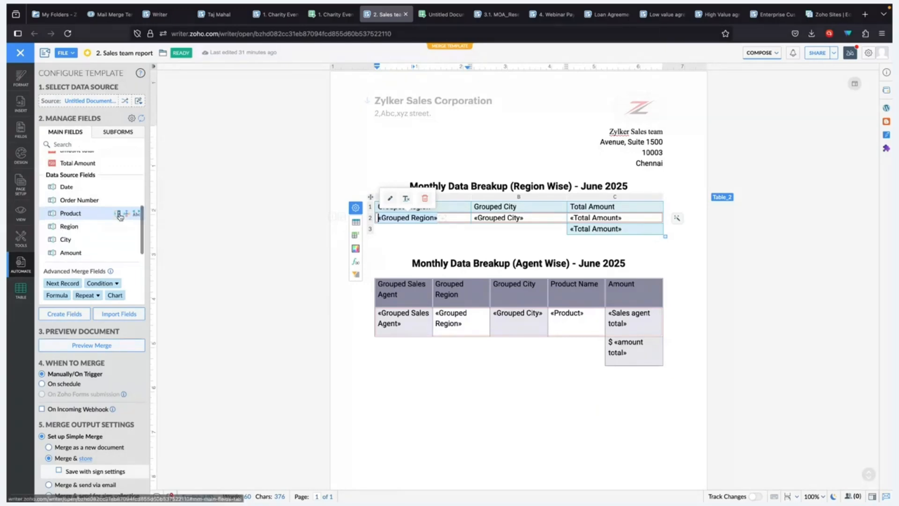
pyautogui.moveTo(108, 187)
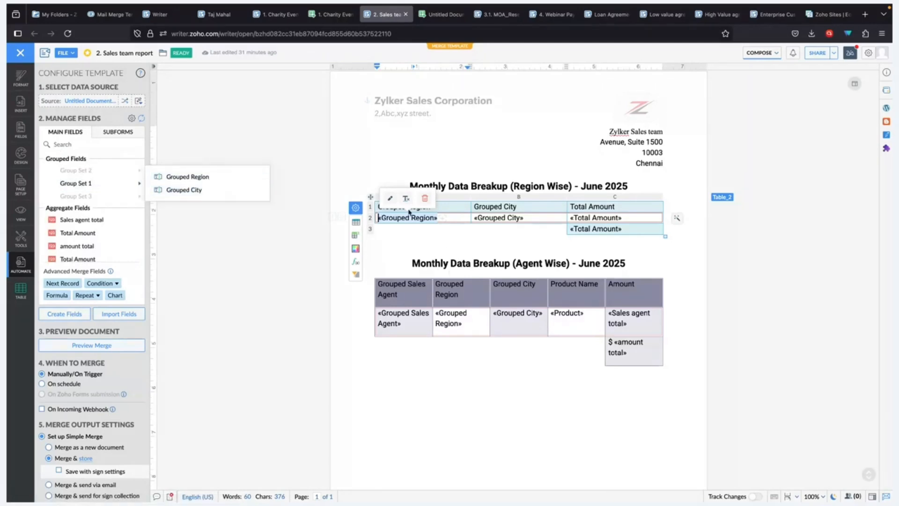
pyautogui.click(389, 205)
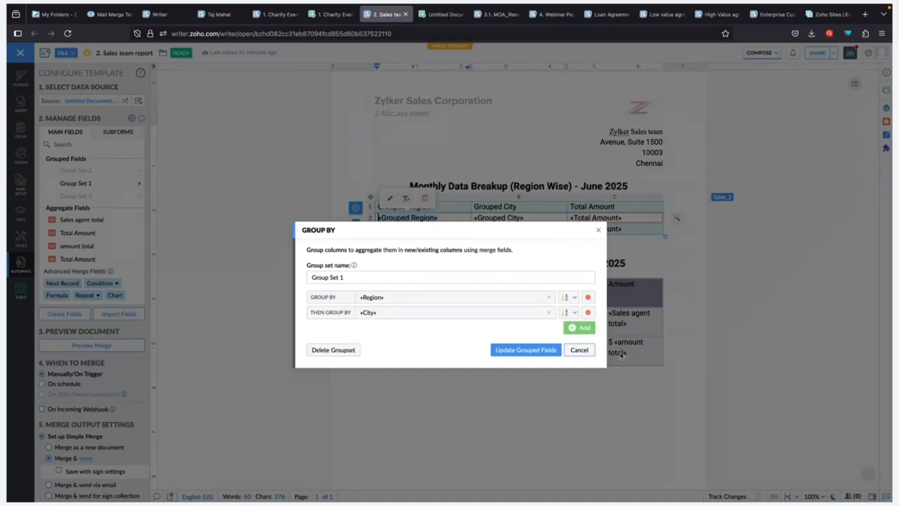
pyautogui.click(579, 350)
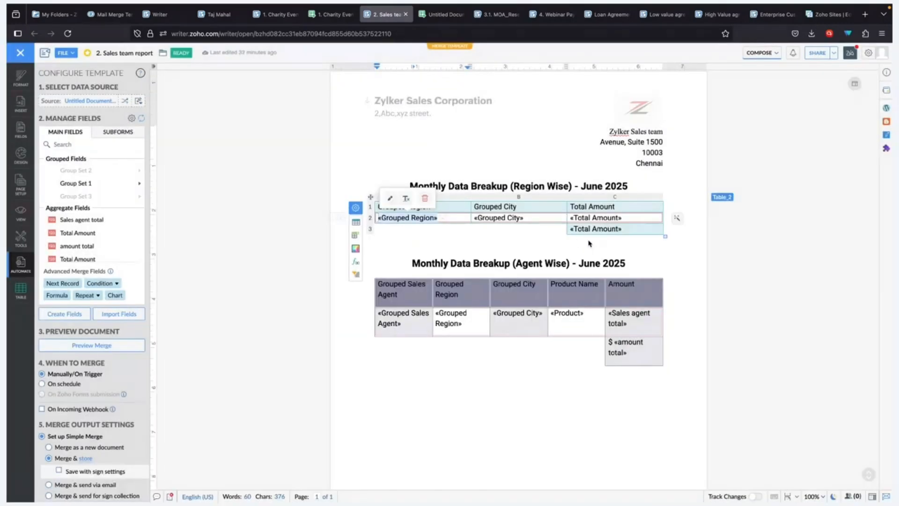
# Review the aggregate settings of the Total Amount field in the region-wise data row, including the choices for its aggregation basis.
pyautogui.click(598, 220)
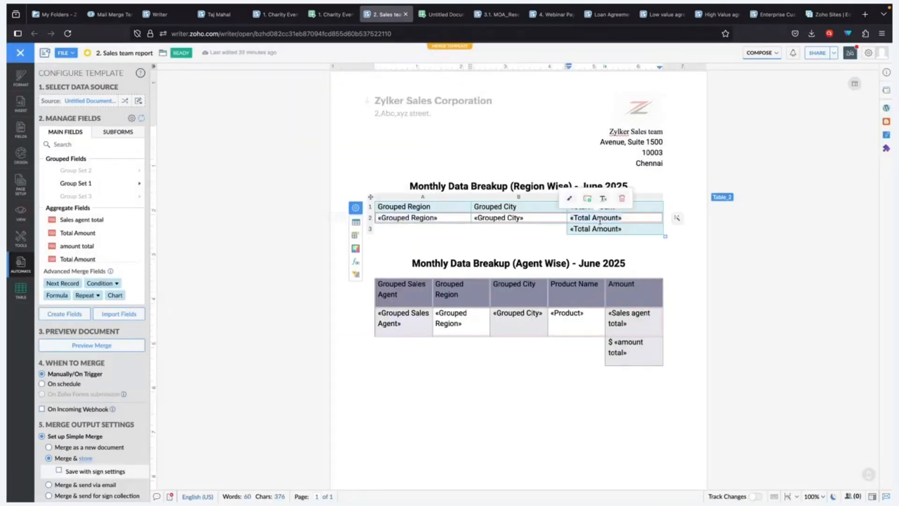
pyautogui.click(570, 199)
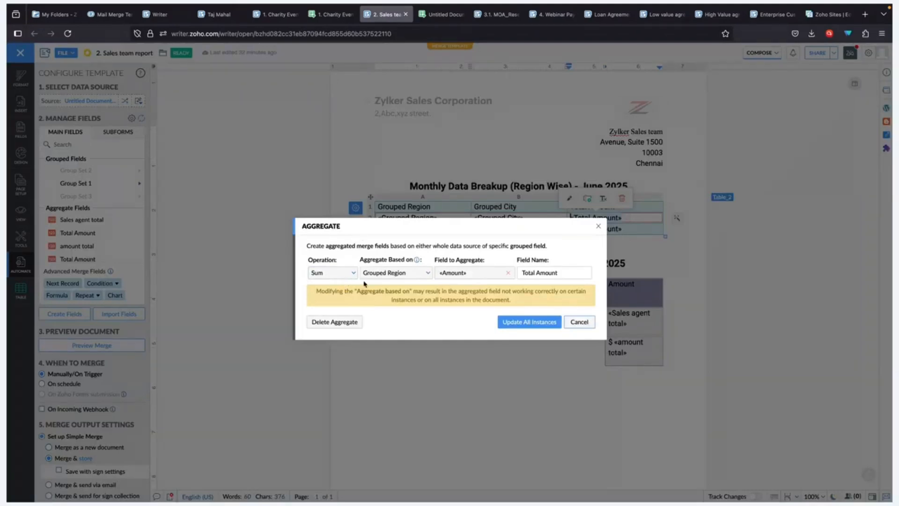
pyautogui.click(403, 275)
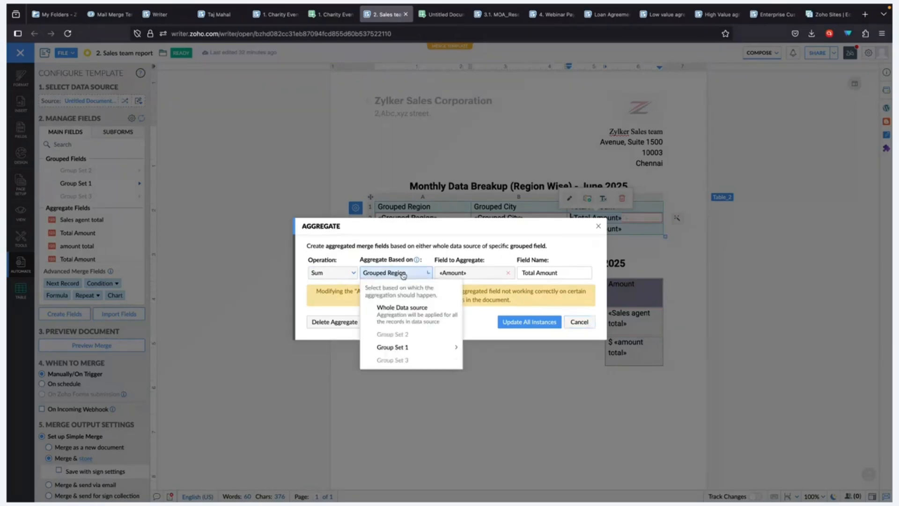
pyautogui.click(402, 274)
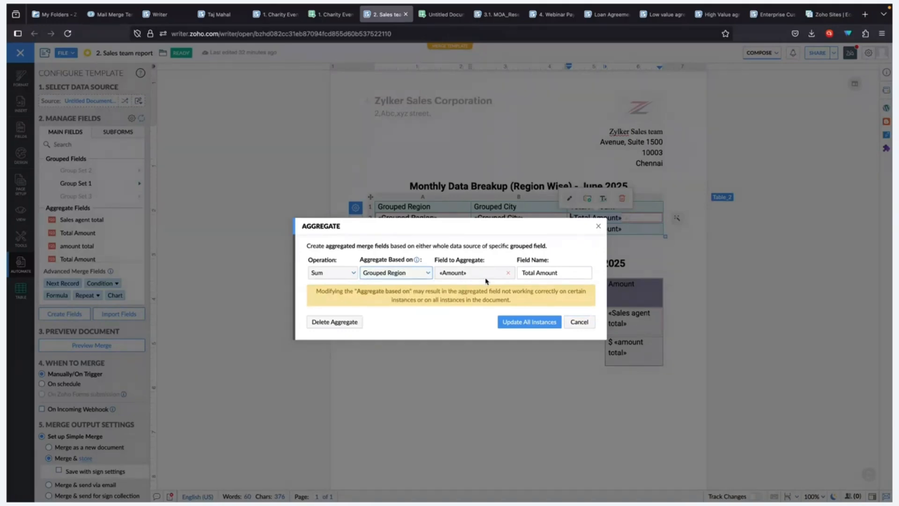
pyautogui.click(579, 323)
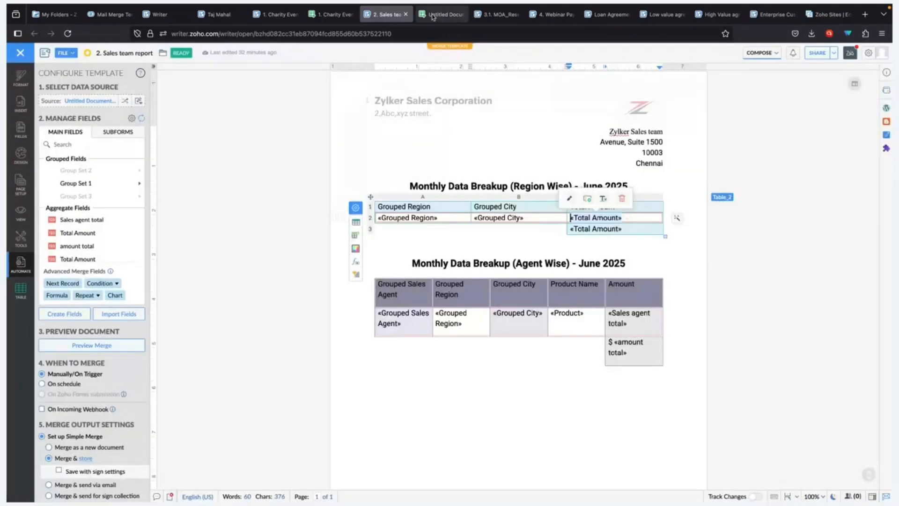
# Look over the Amount column in the source spreadsheet, selecting F1:F9, and return to the Sales team report template.
pyautogui.click(432, 18)
pyautogui.moveTo(284, 135); pyautogui.dragTo(286, 222)
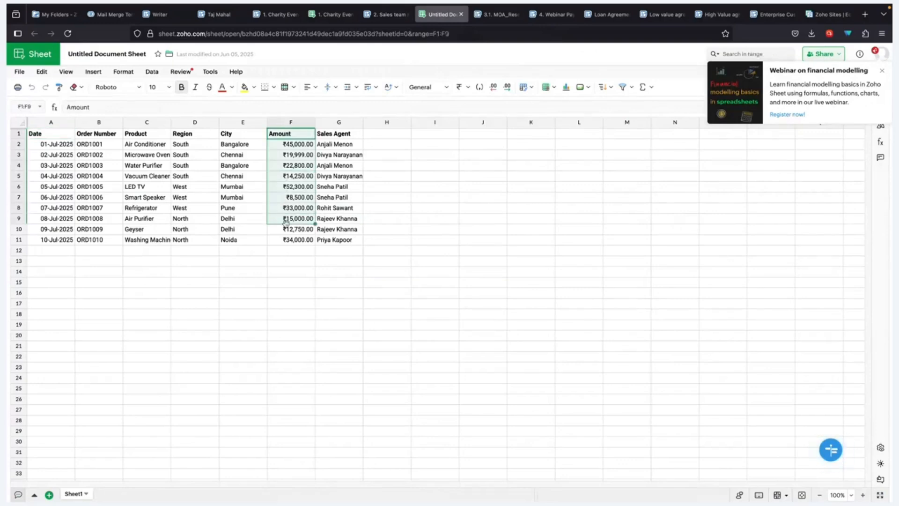
pyautogui.click(386, 17)
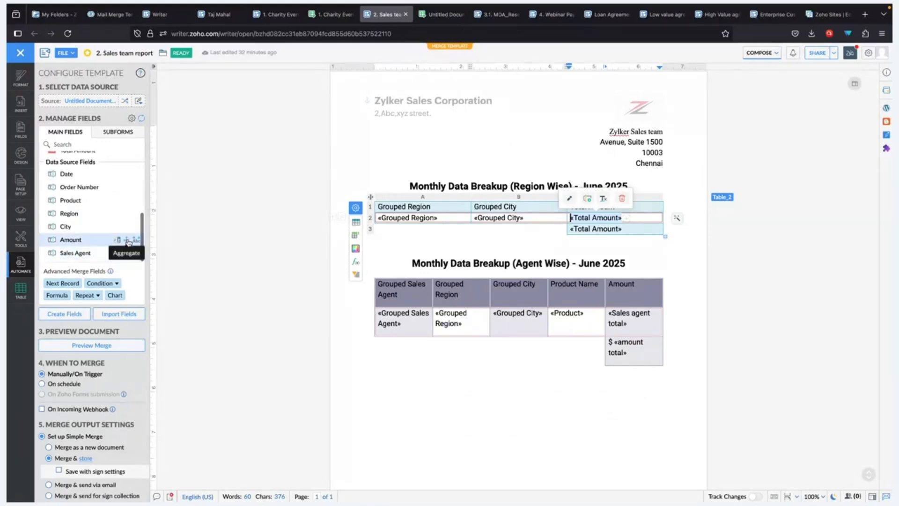
# Start a Sum aggregate on the Amount field, inspect the group sets offered as its basis, and cancel without creating it.
pyautogui.click(129, 241)
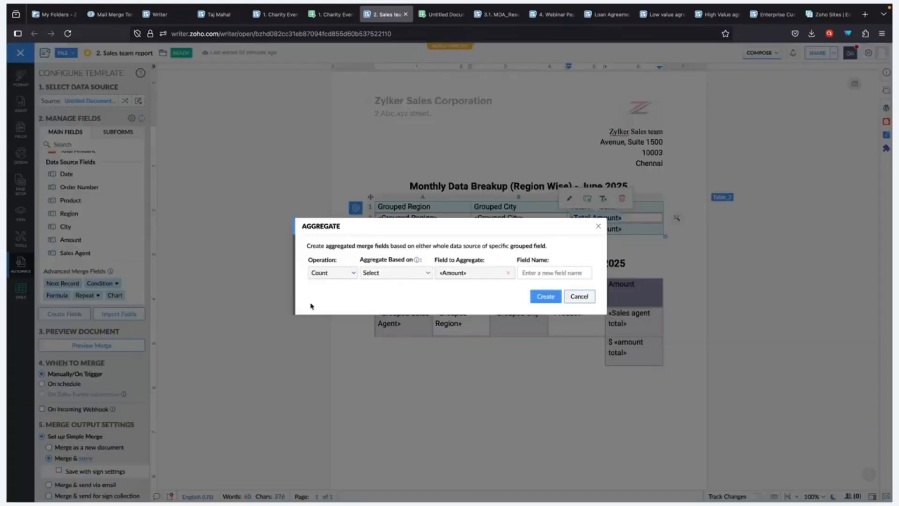
pyautogui.click(334, 273)
pyautogui.click(323, 313)
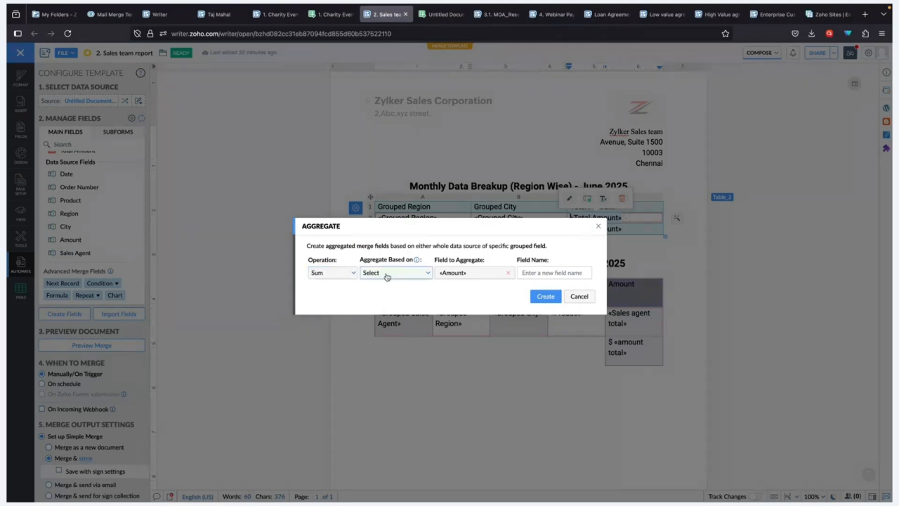
pyautogui.click(389, 274)
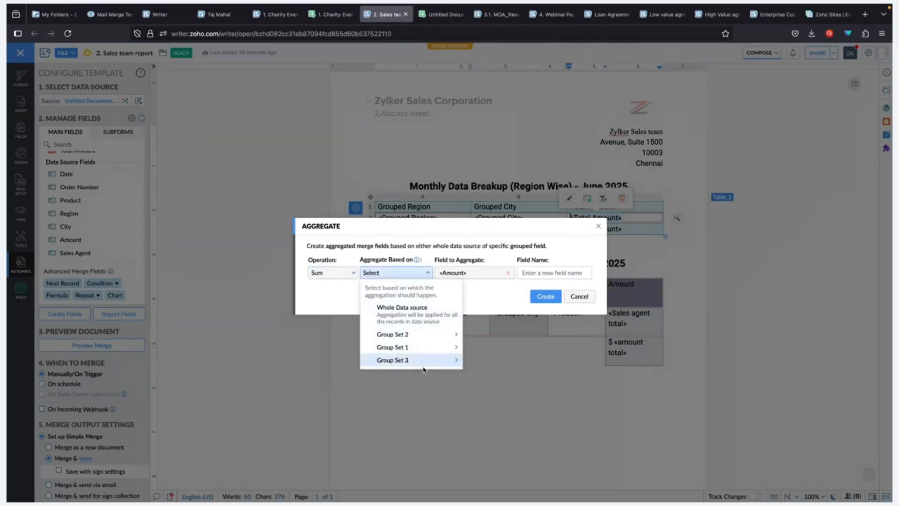
pyautogui.moveTo(425, 365)
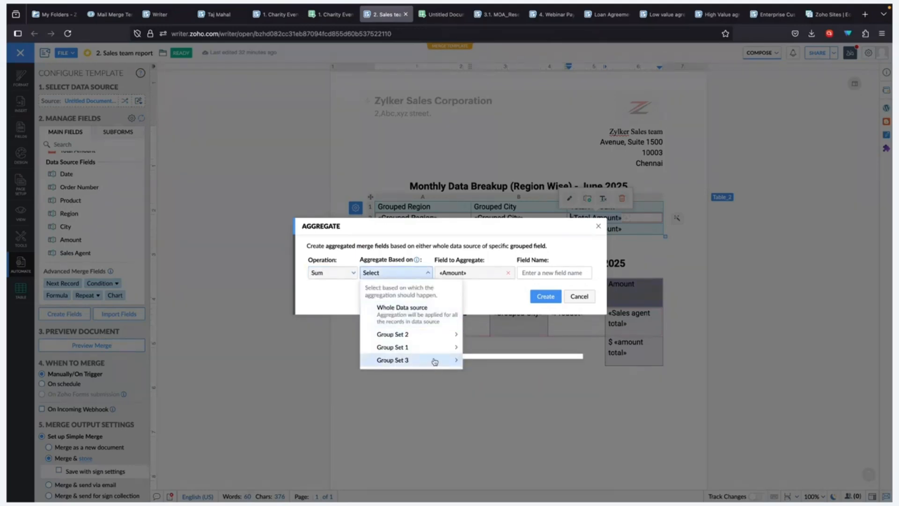
pyautogui.moveTo(412, 337)
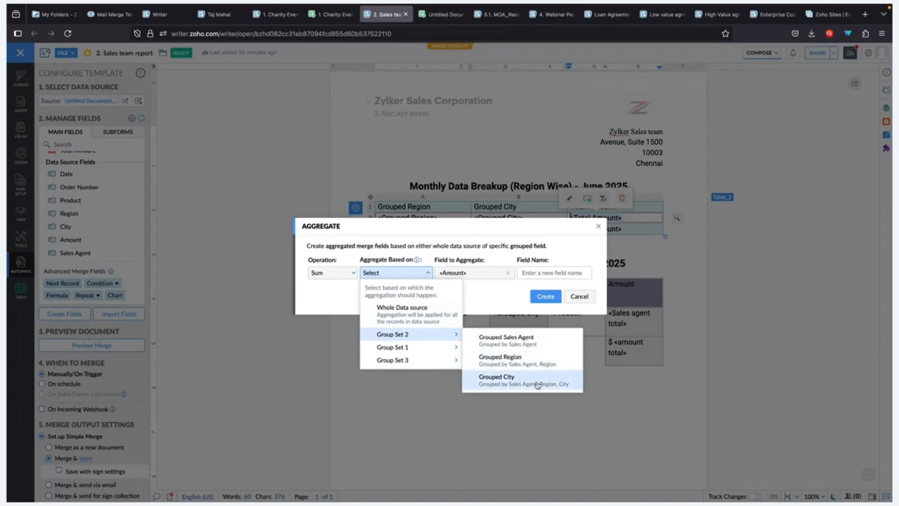
pyautogui.click(584, 296)
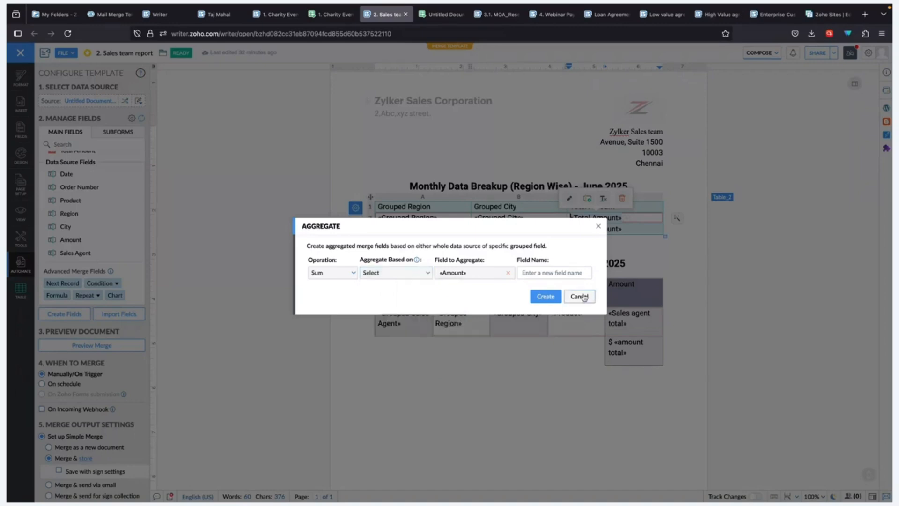
pyautogui.click(584, 296)
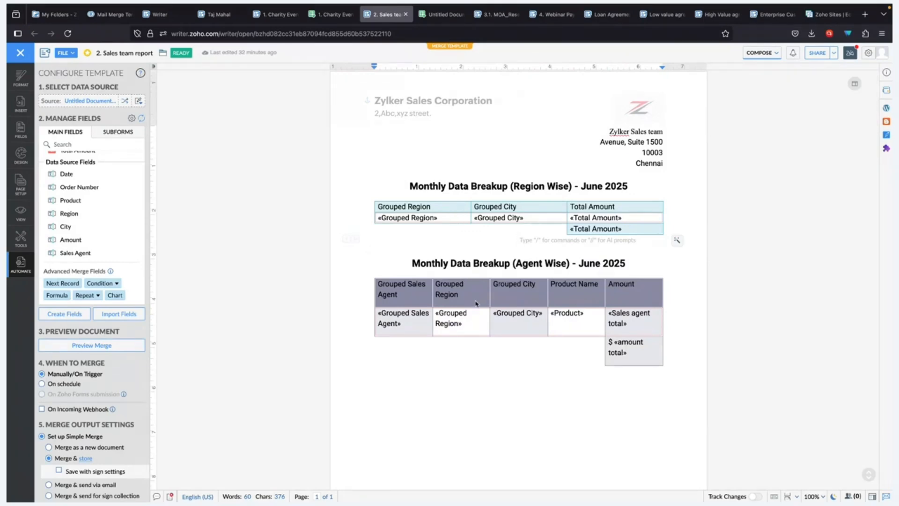
# Review the grouping settings of the Grouped Sales Agent field in the agent-wise table and close them without changes.
pyautogui.click(406, 322)
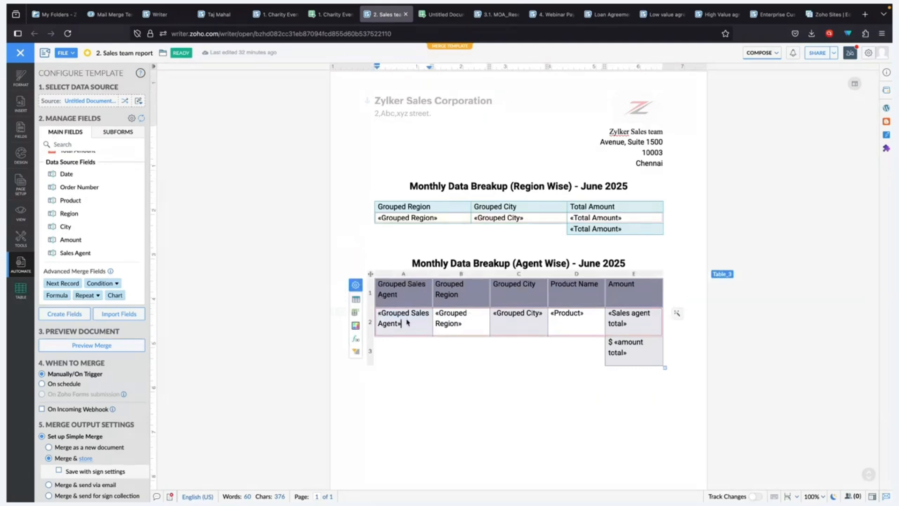
pyautogui.click(387, 312)
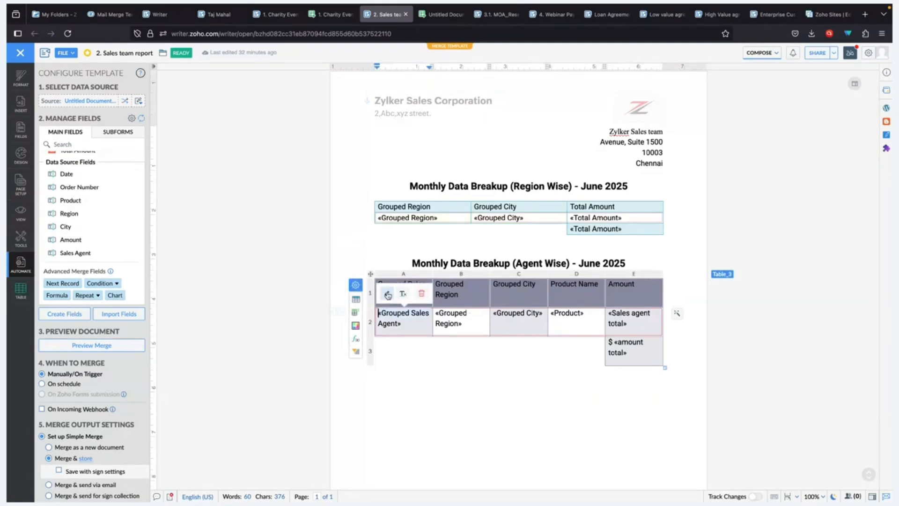
pyautogui.click(388, 294)
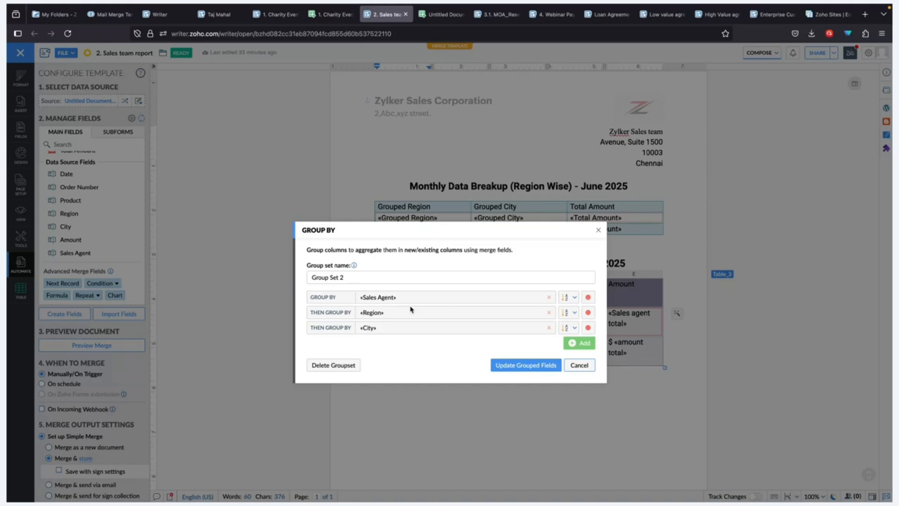
pyautogui.click(580, 365)
# Check the City and Sales Agent data in the source spreadsheet and return to the Sales team report template.
pyautogui.scroll(-3, 116, 384)
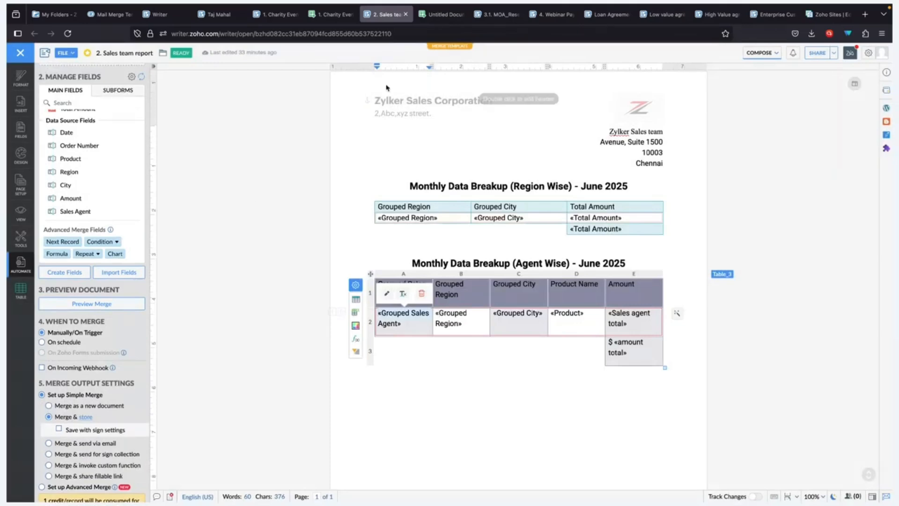
pyautogui.click(441, 14)
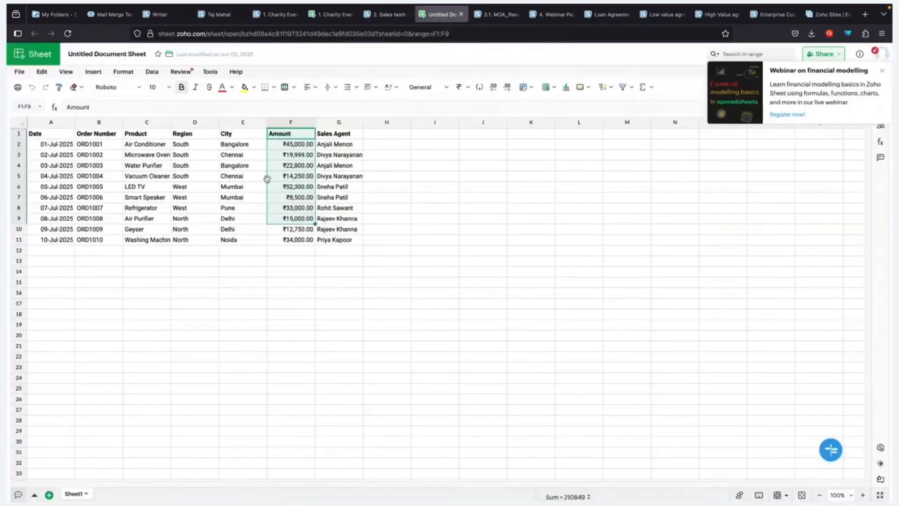
pyautogui.click(241, 178)
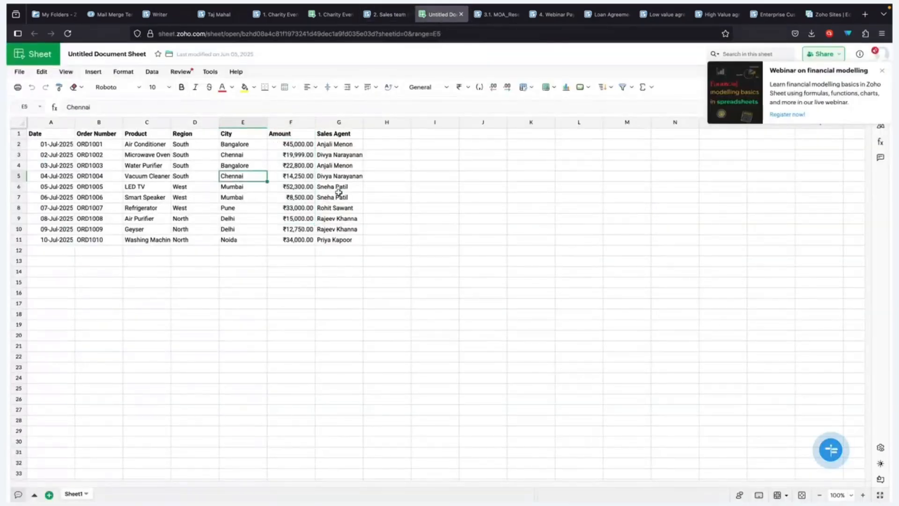
pyautogui.click(392, 18)
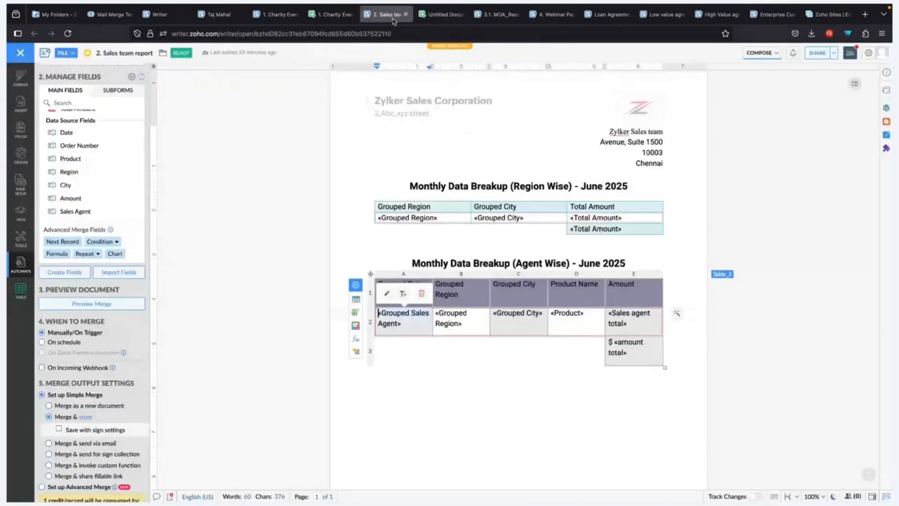
# Preview the merged report and examine the South, West and North rows of the region-wise table.
pyautogui.click(96, 304)
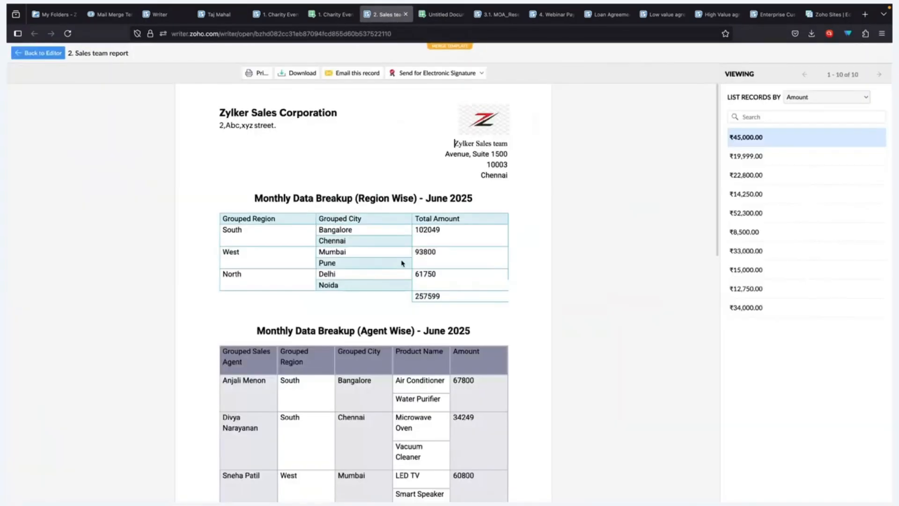
pyautogui.click(254, 234)
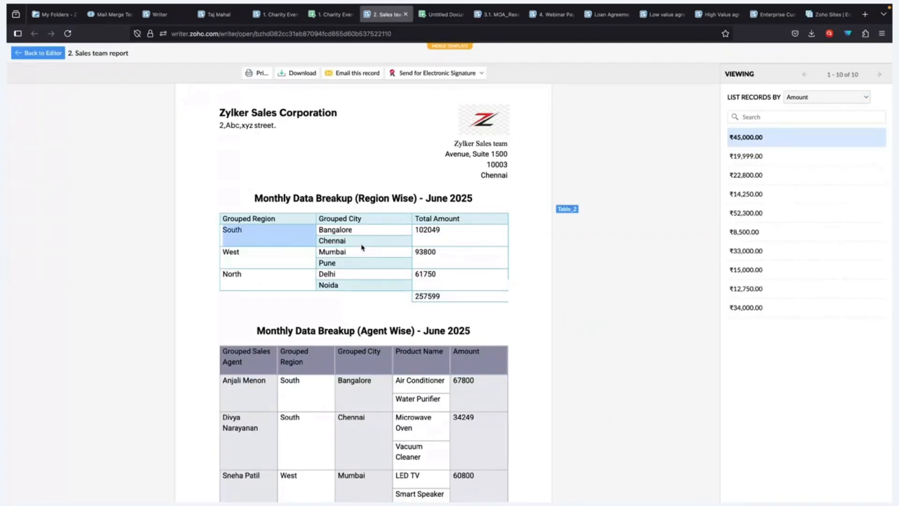
pyautogui.click(272, 257)
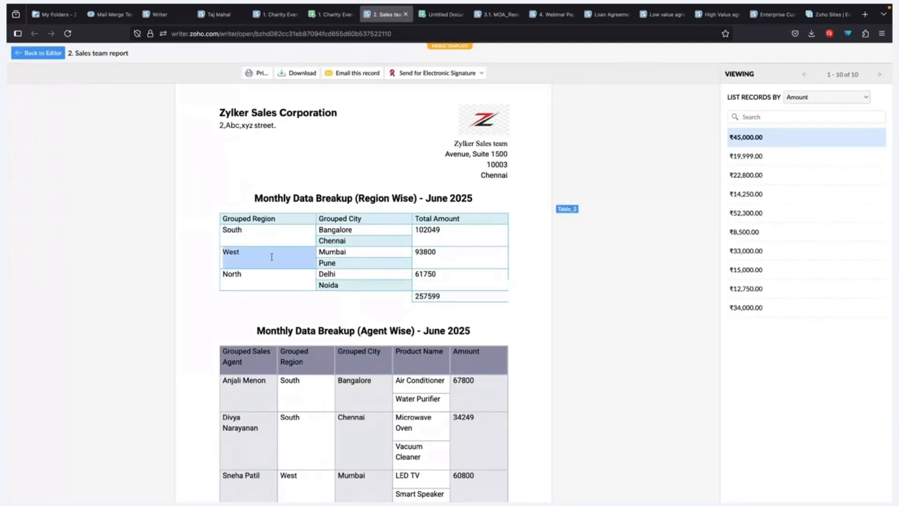
pyautogui.click(279, 274)
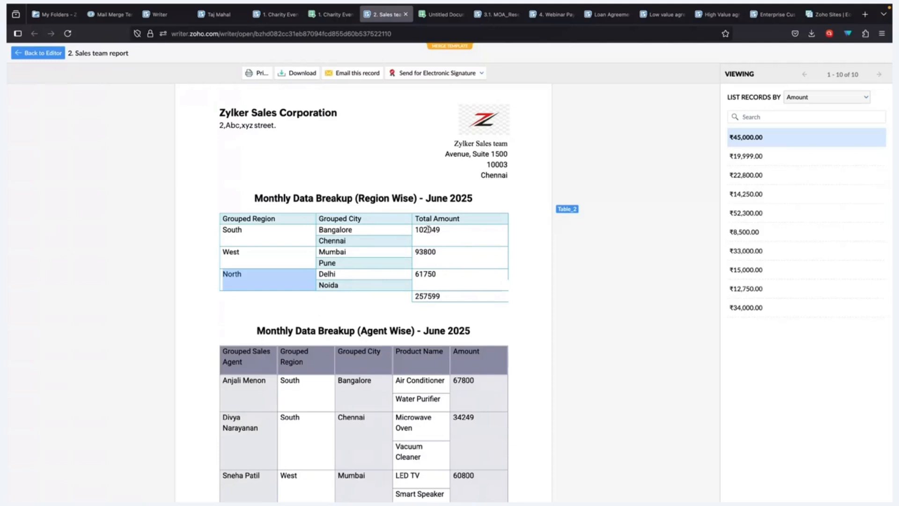
# Check the region-wise grand total in the preview, return to the template, and review the Total Amount field's aggregate settings without changing them.
pyautogui.click(424, 296)
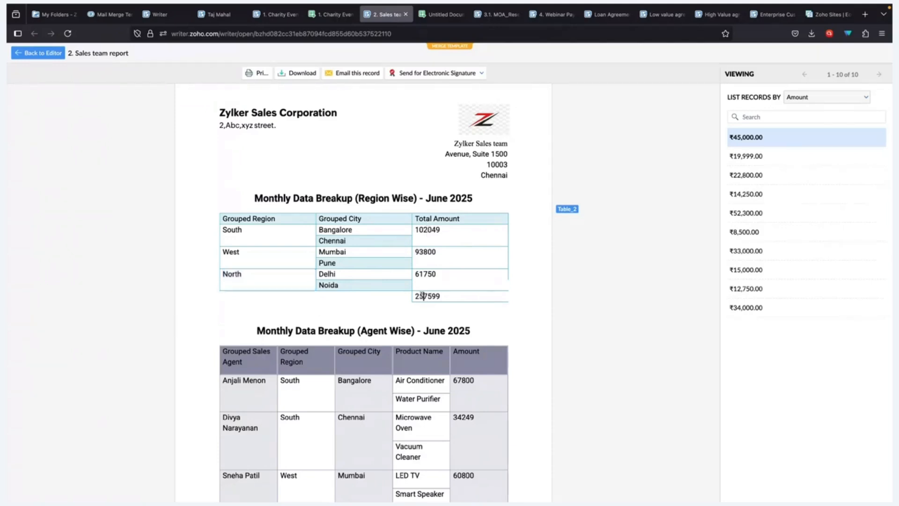
pyautogui.click(57, 55)
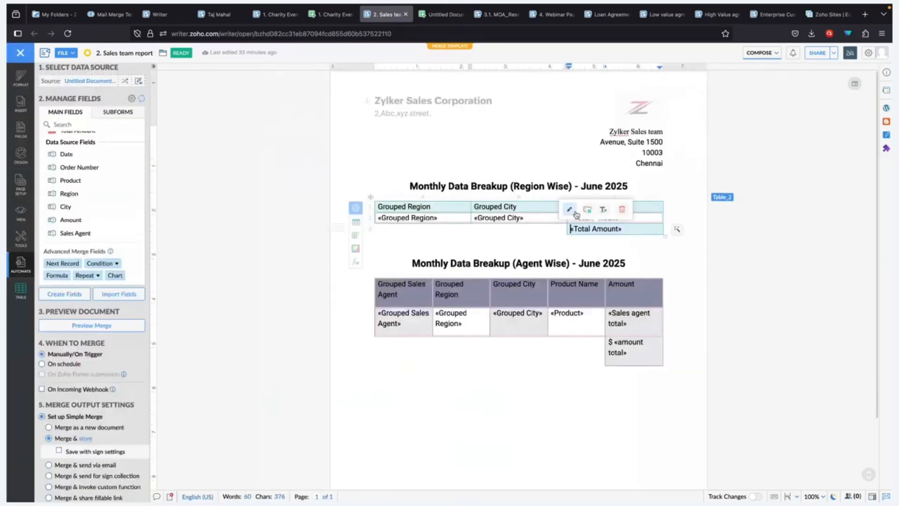
pyautogui.click(571, 210)
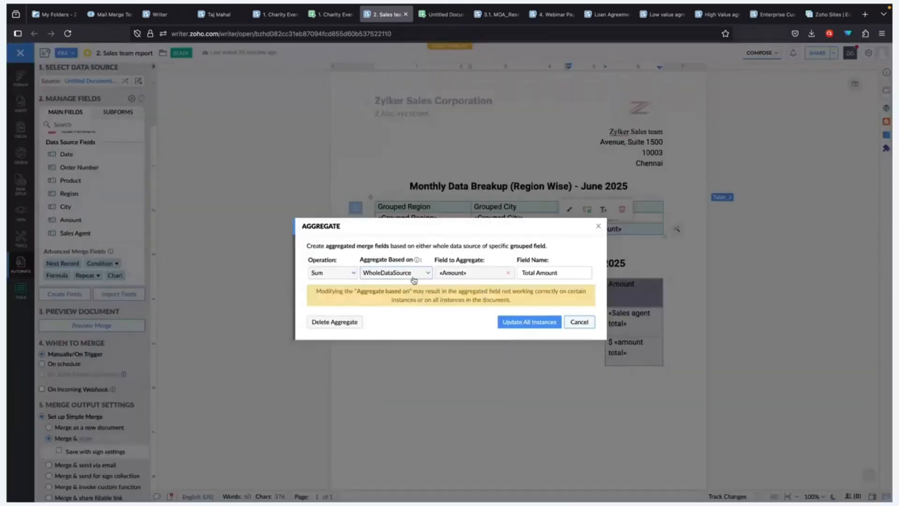
pyautogui.click(579, 322)
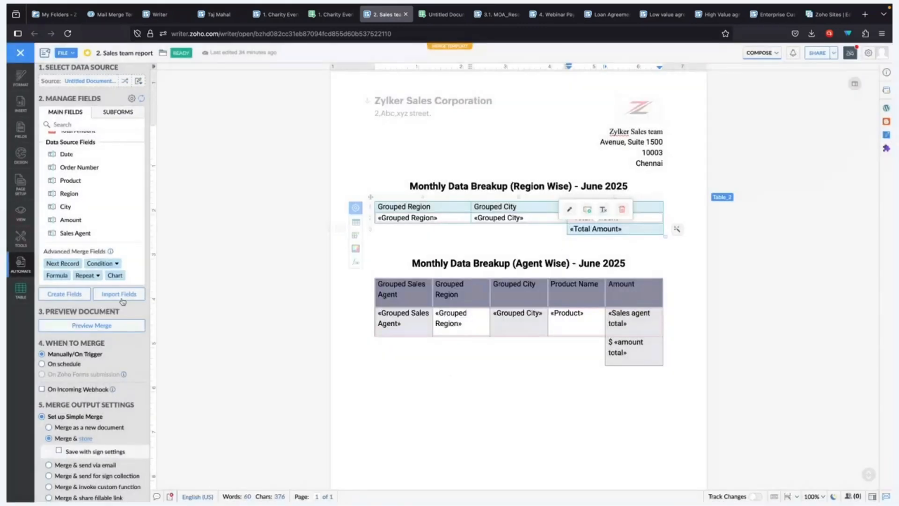
# Preview the merged report again and examine the agent-wise table's amounts per sales agent and its grand total on the second page.
pyautogui.click(96, 326)
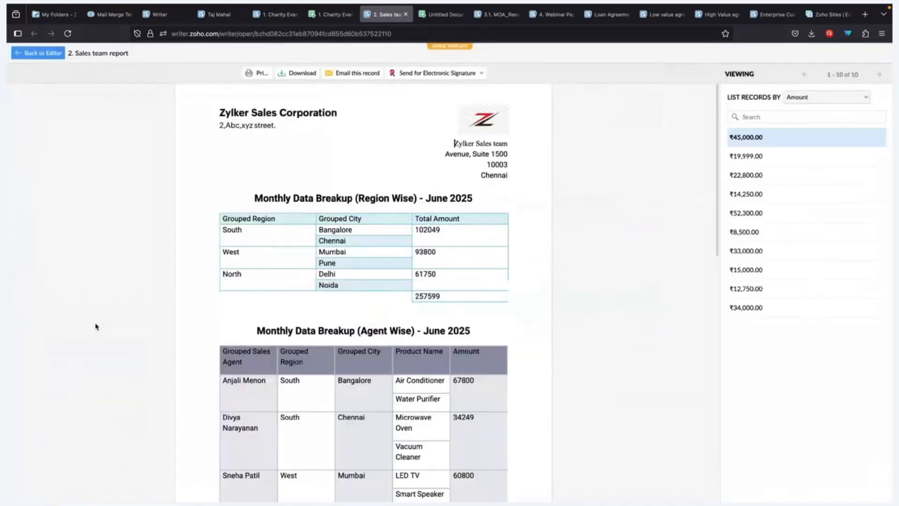
pyautogui.scroll(-3, 250, 383)
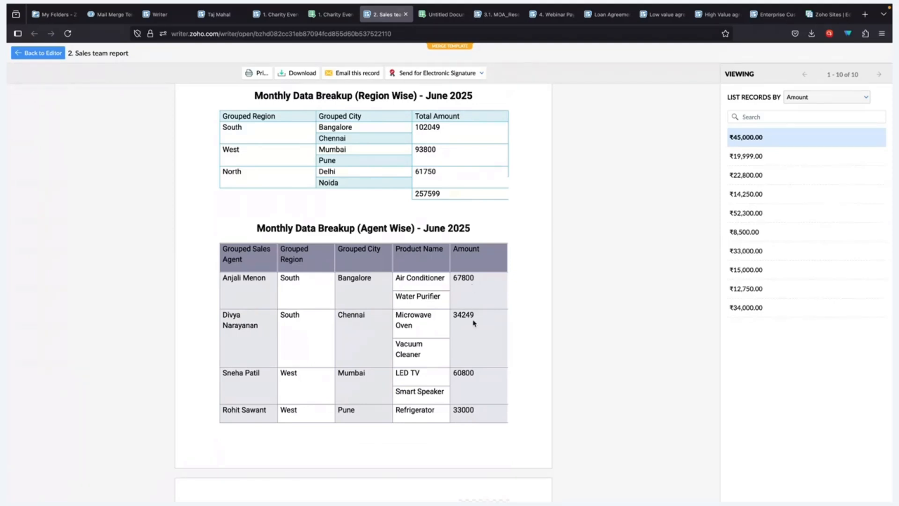
pyautogui.scroll(-5, 474, 323)
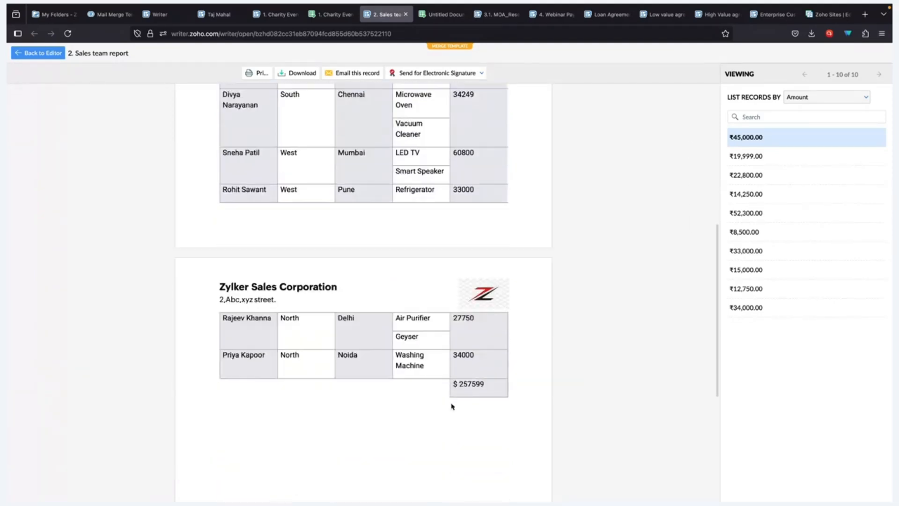
pyautogui.click(471, 383)
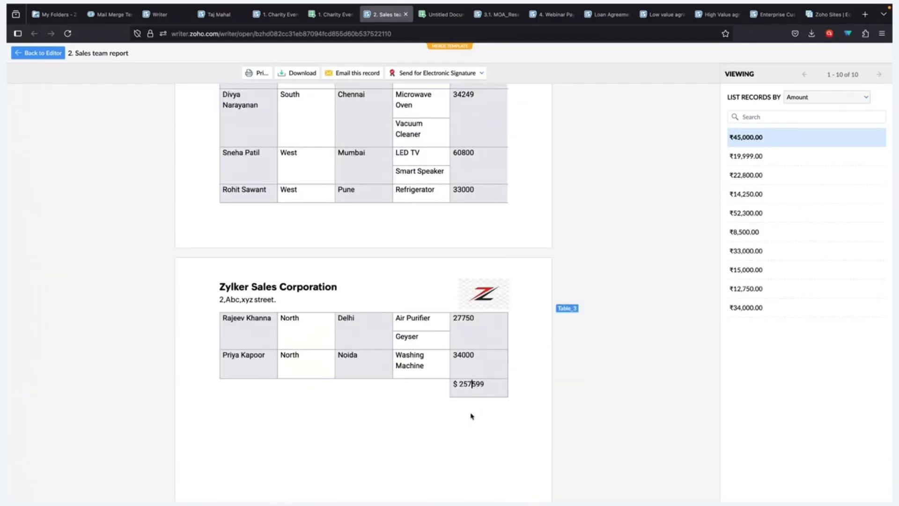
pyautogui.scroll(7, 472, 416)
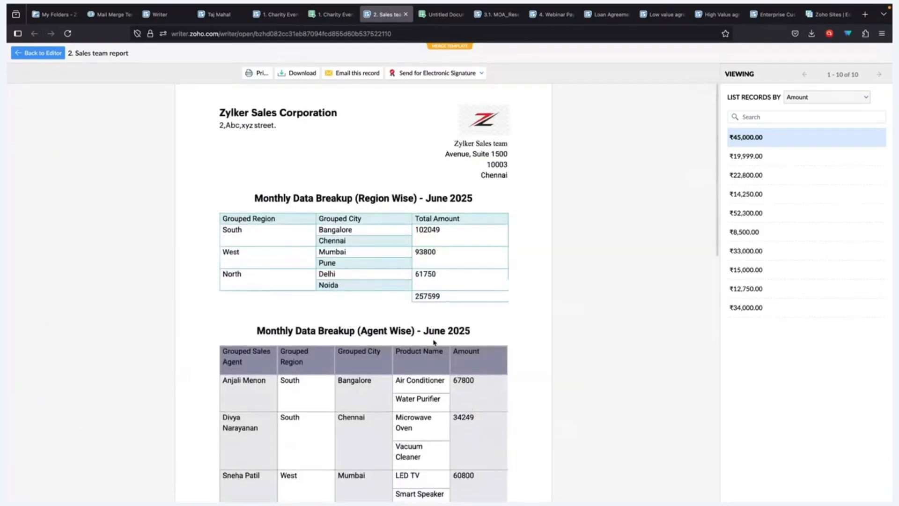
pyautogui.scroll(-3, 435, 342)
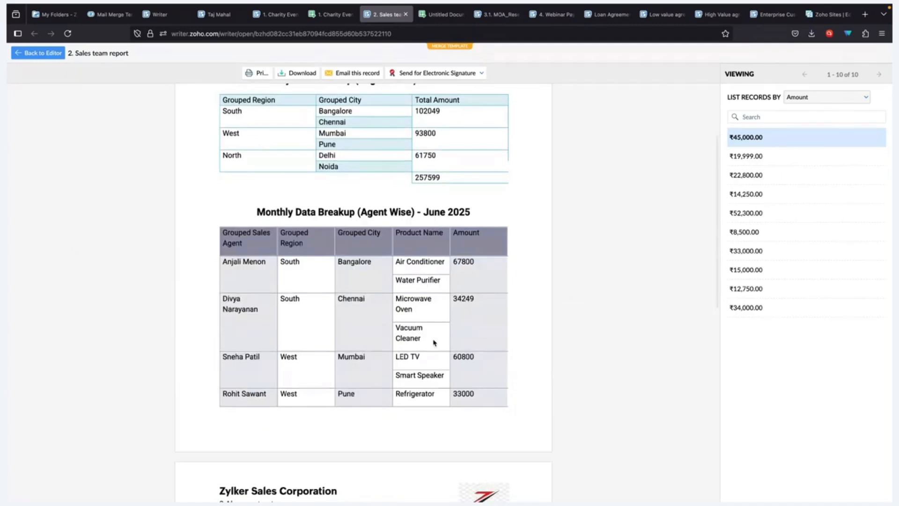